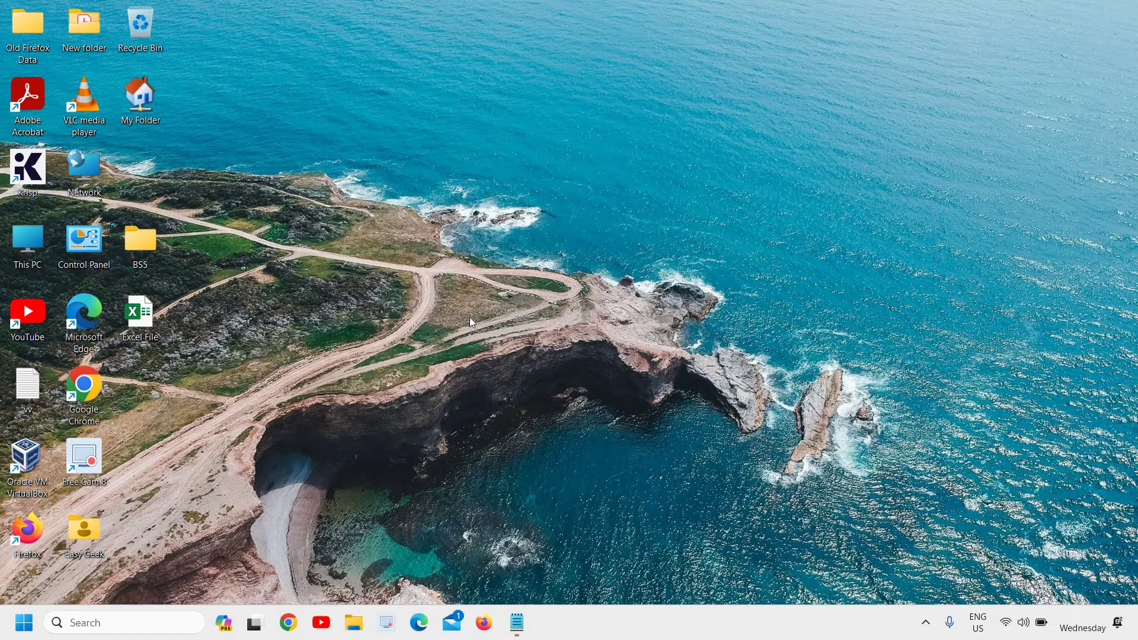
Open the Win+X quick link menu from the Start button.
right_click(19, 629)
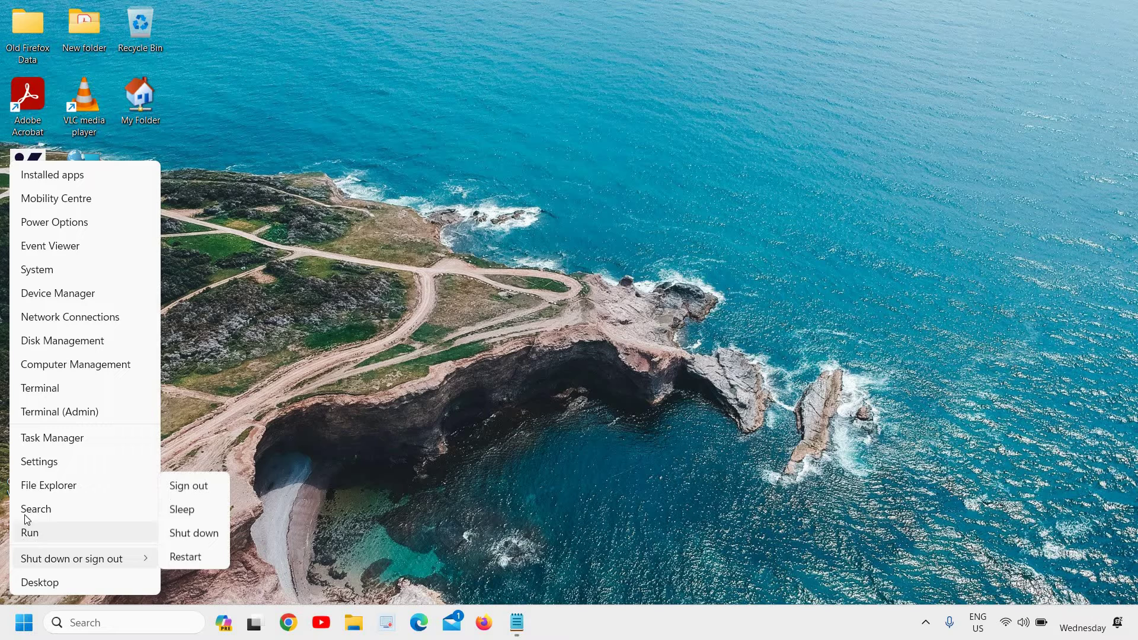
Launch Settings from the quick link menu and go to Time & language.
left_click(39, 461)
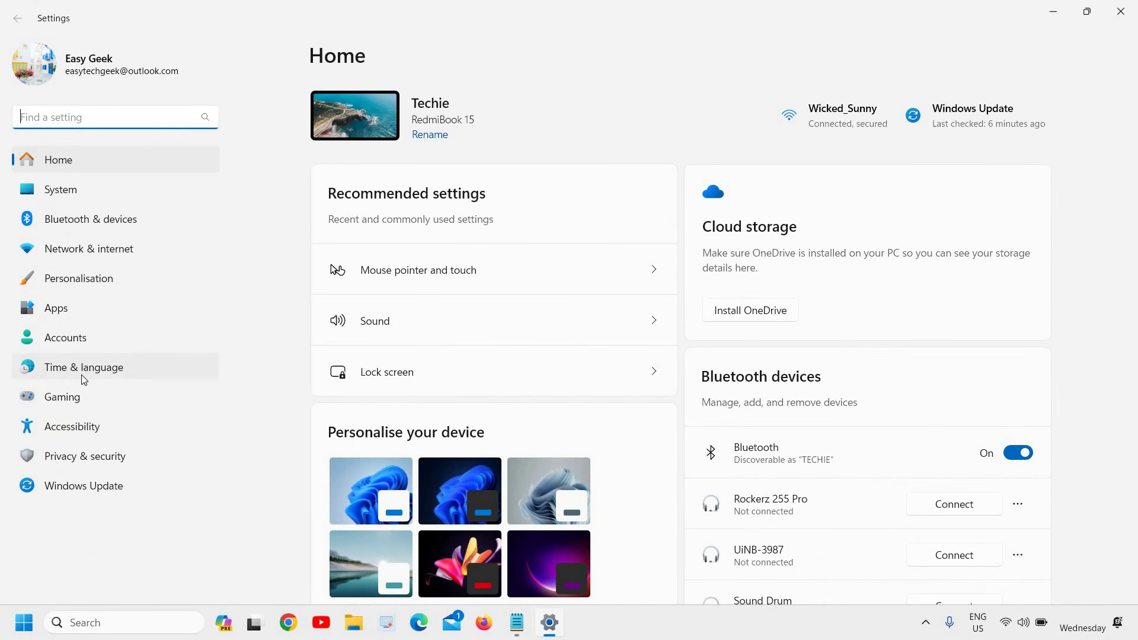
left_click(81, 376)
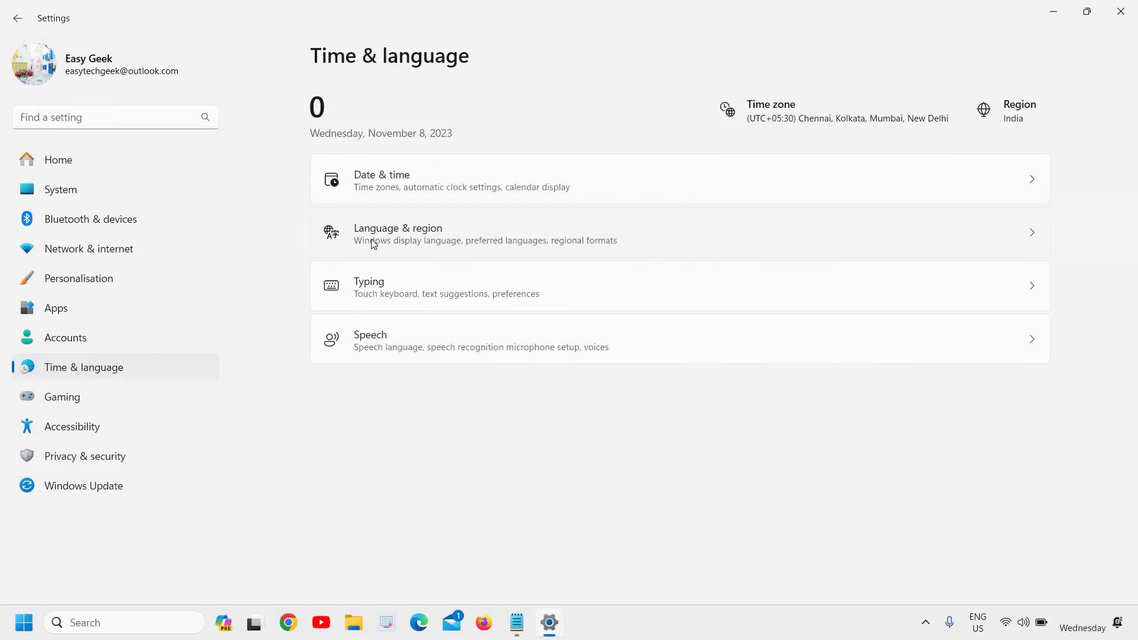
On Language & region, keep English (United Kingdom) as the Windows display language.
left_click(381, 241)
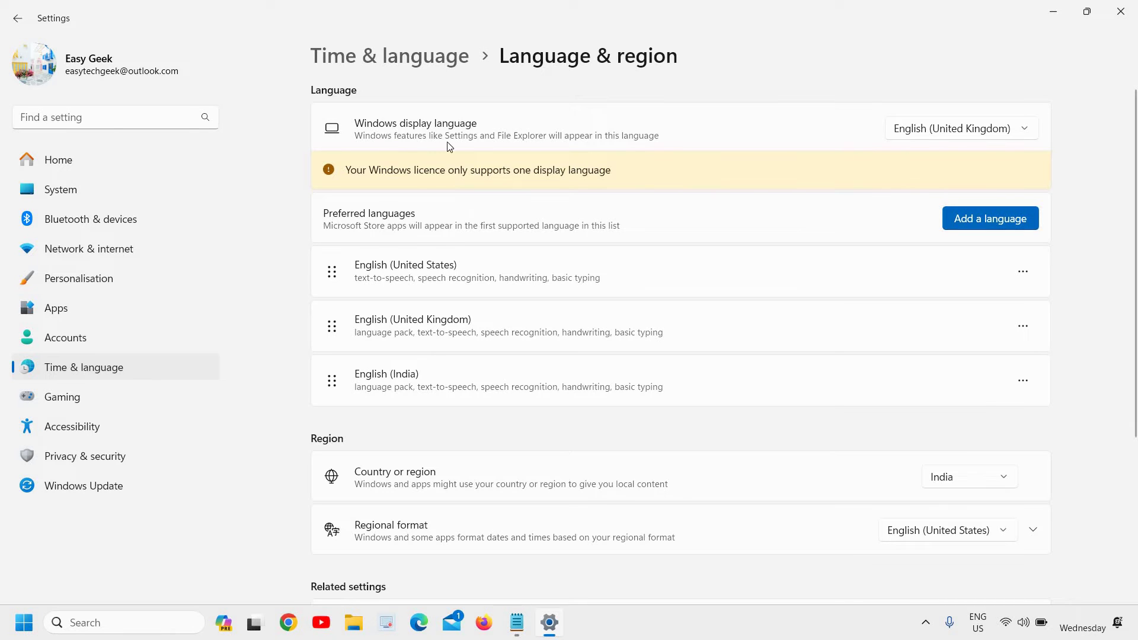
left_click(1005, 131)
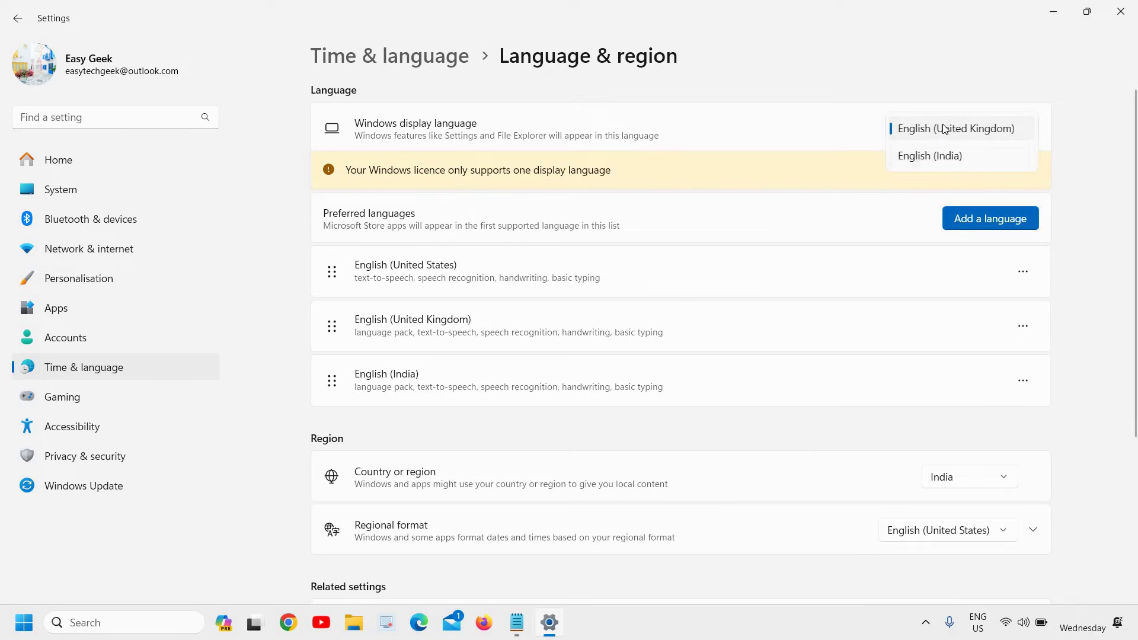
left_click(976, 128)
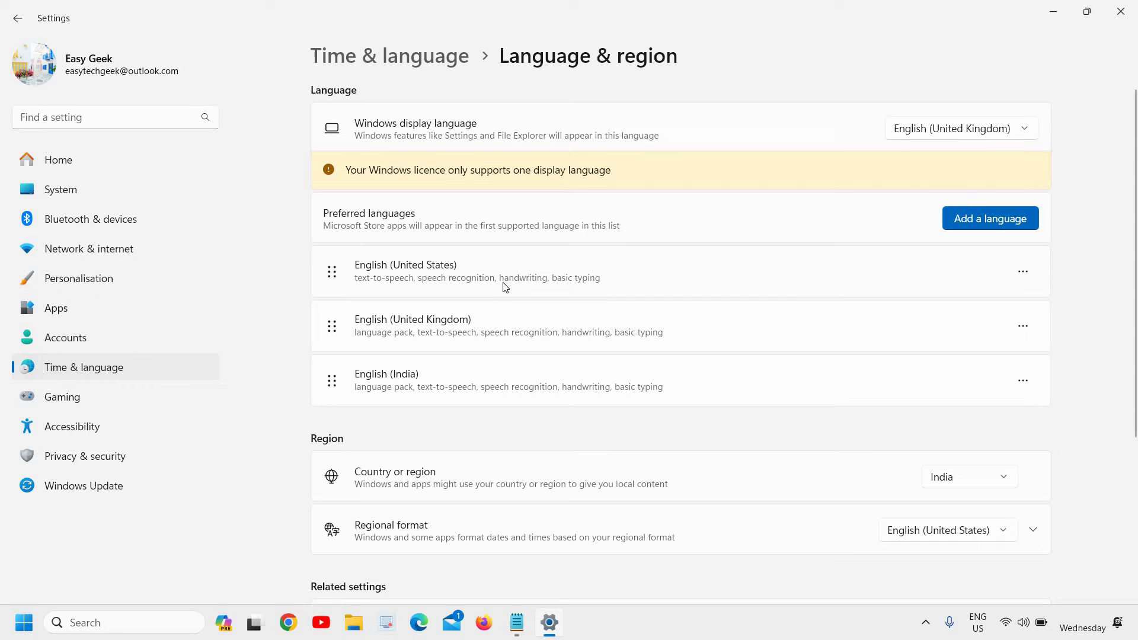
left_click(1023, 270)
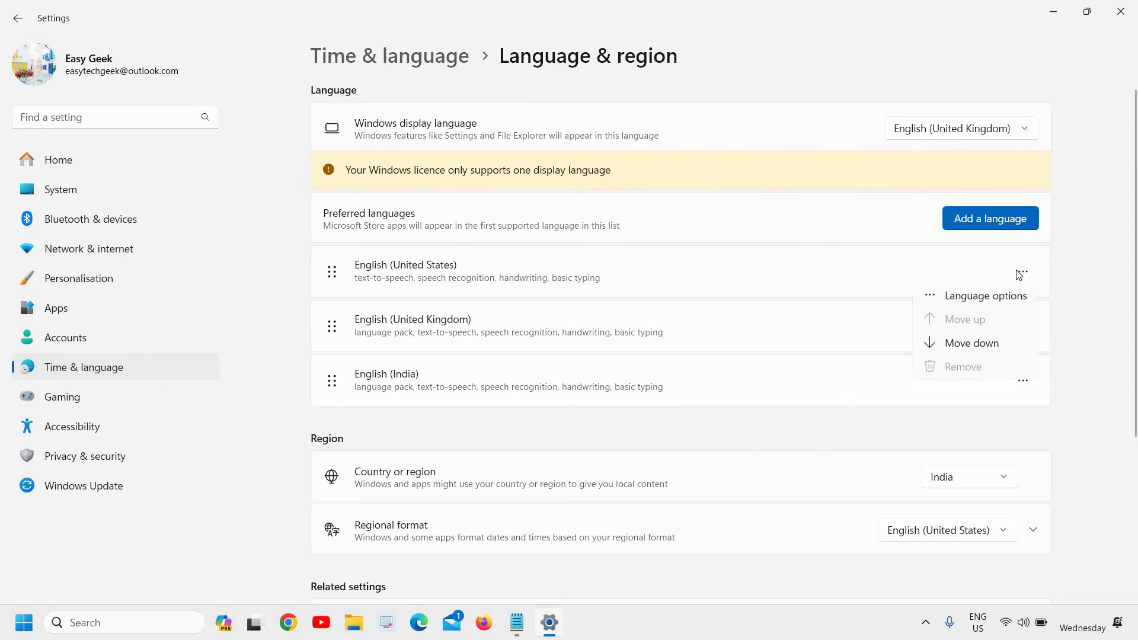
left_click(985, 304)
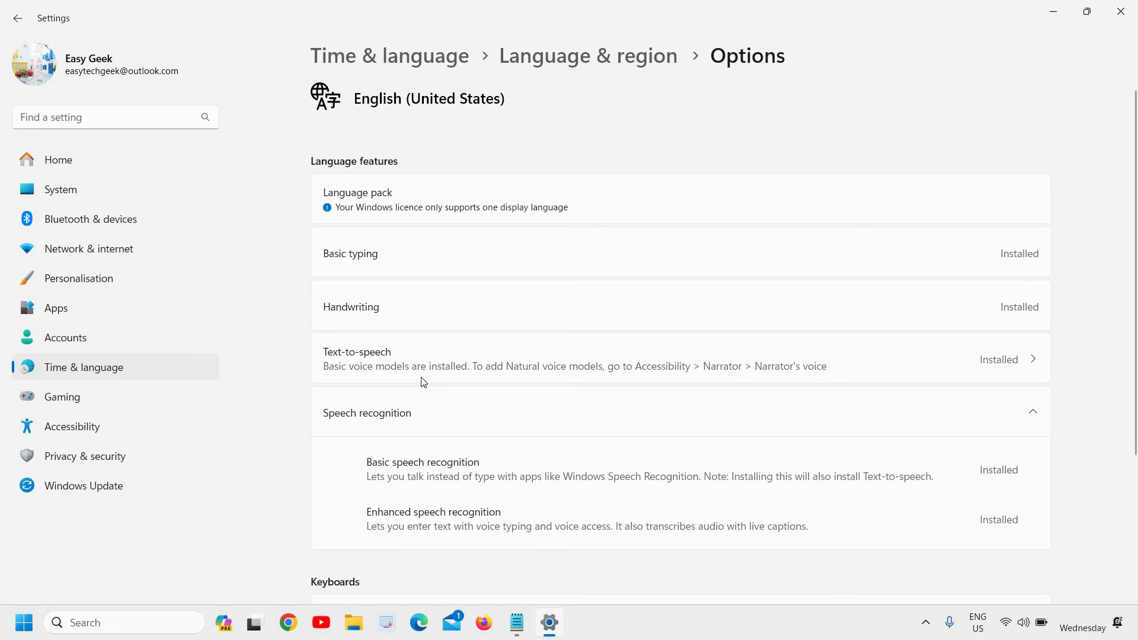
left_click(17, 18)
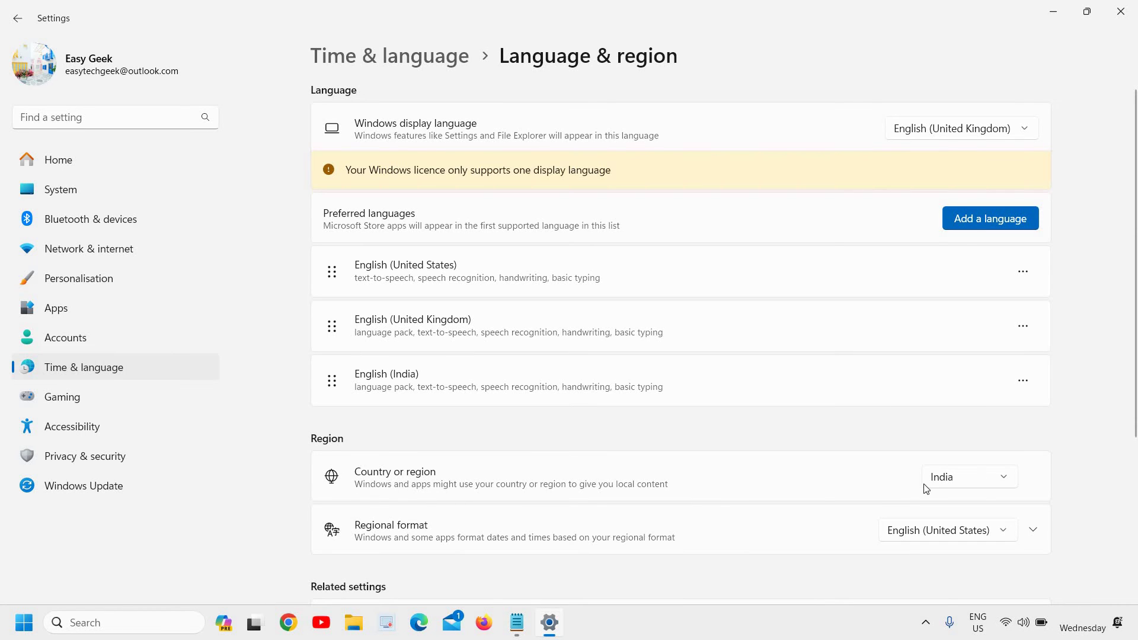
Close the Settings window to return to the desktop.
left_click(1121, 12)
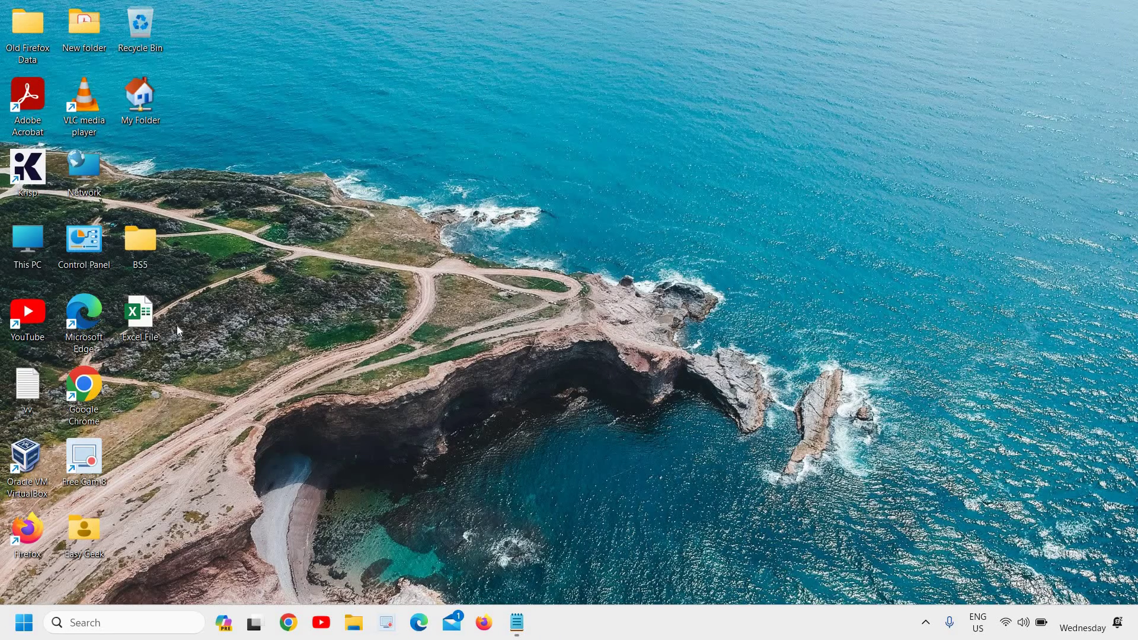